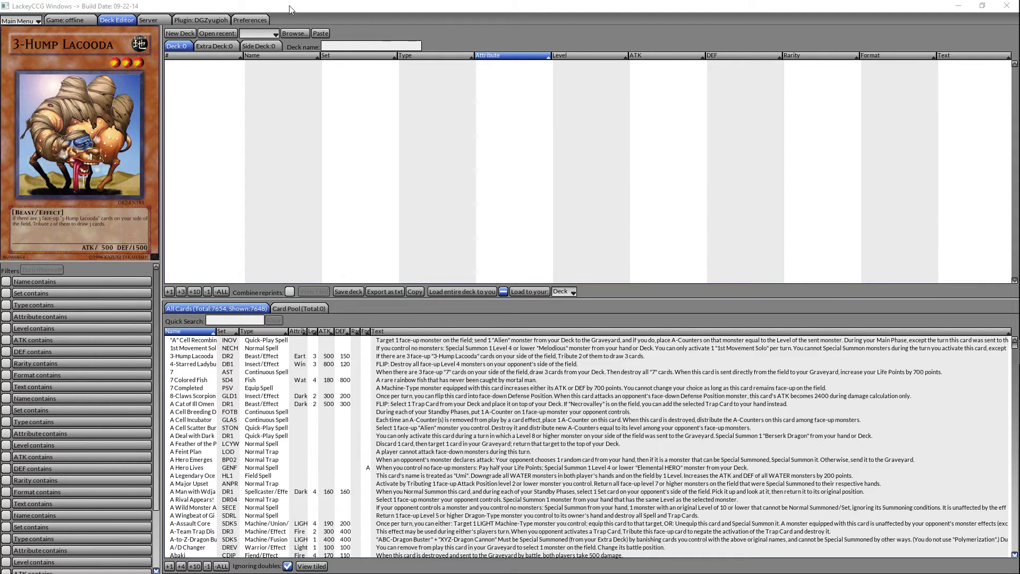
Step: Set the player name to ACP in the player profile preferences
click(249, 20)
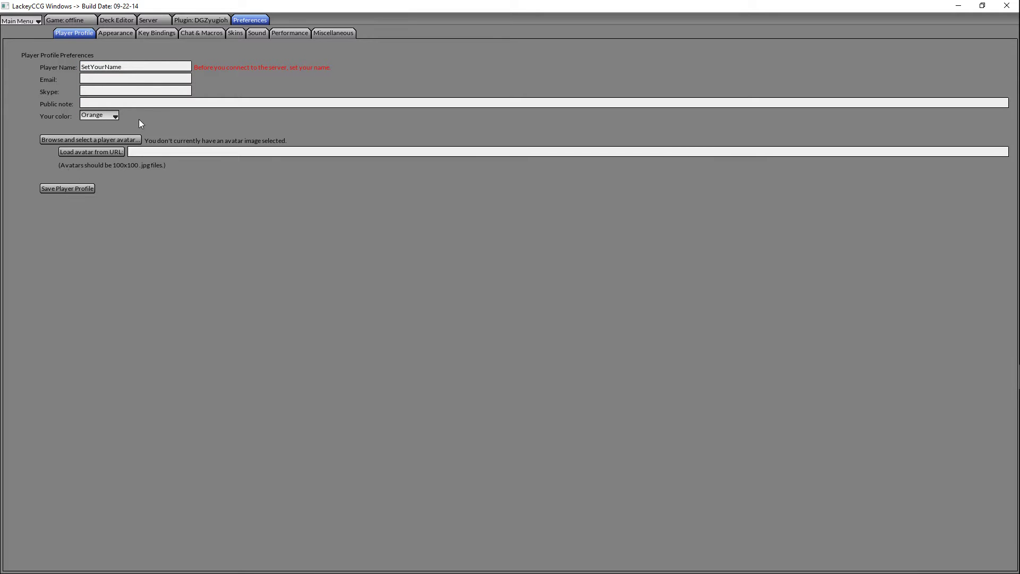
click(147, 73)
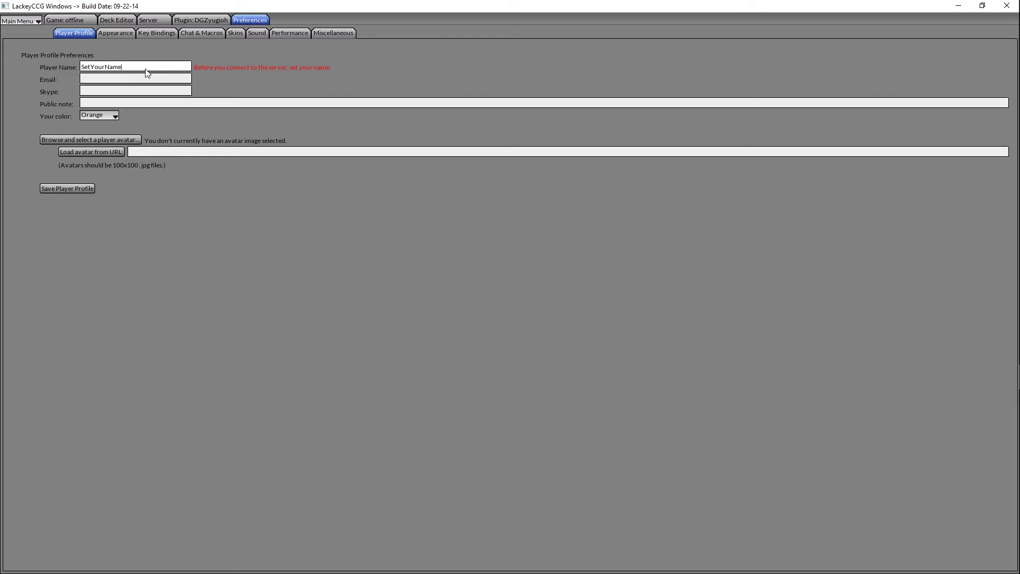
key(BackSpace)
key(BackSpace)
key(BackSpace)
key(BackSpace)
key(BackSpace)
key(BackSpace)
key(BackSpace)
key(BackSpace)
key(BackSpace)
key(BackSpace)
text(ACP)
Step: Enter the public note "Hi, my name is ACP, and I'm the best duelist." and keep the colour Orange
click(155, 81)
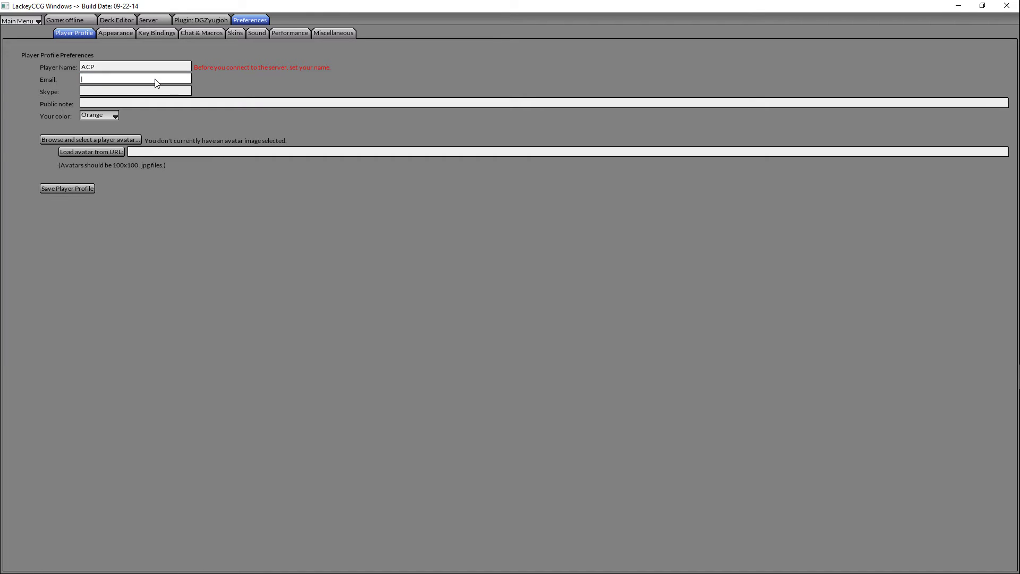
click(99, 93)
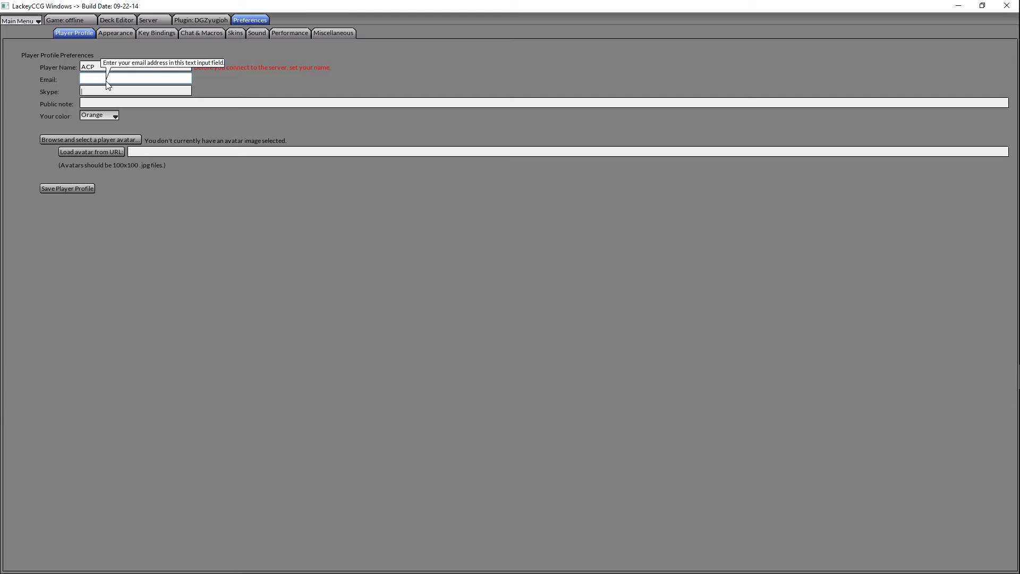
click(94, 100)
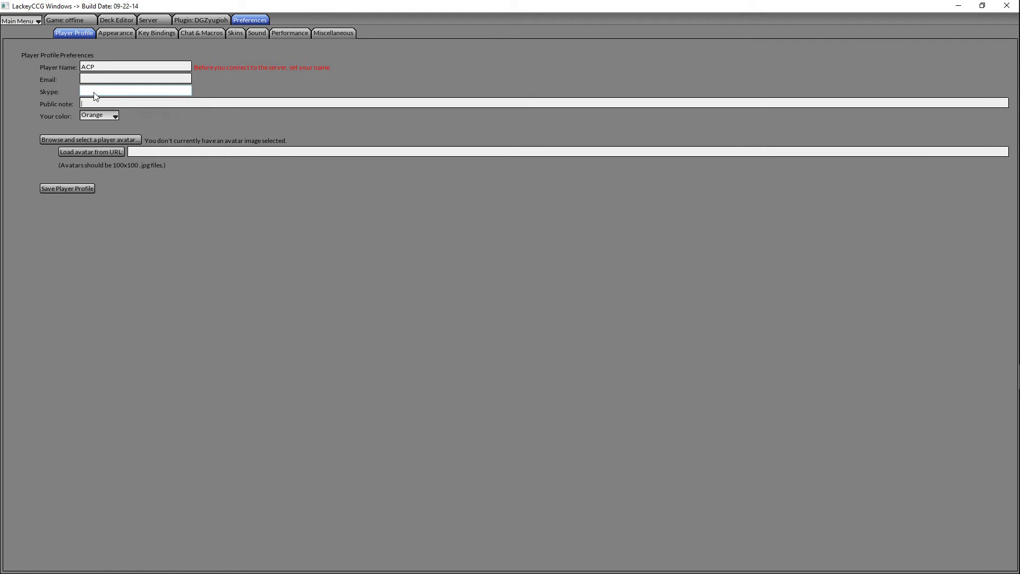
click(94, 93)
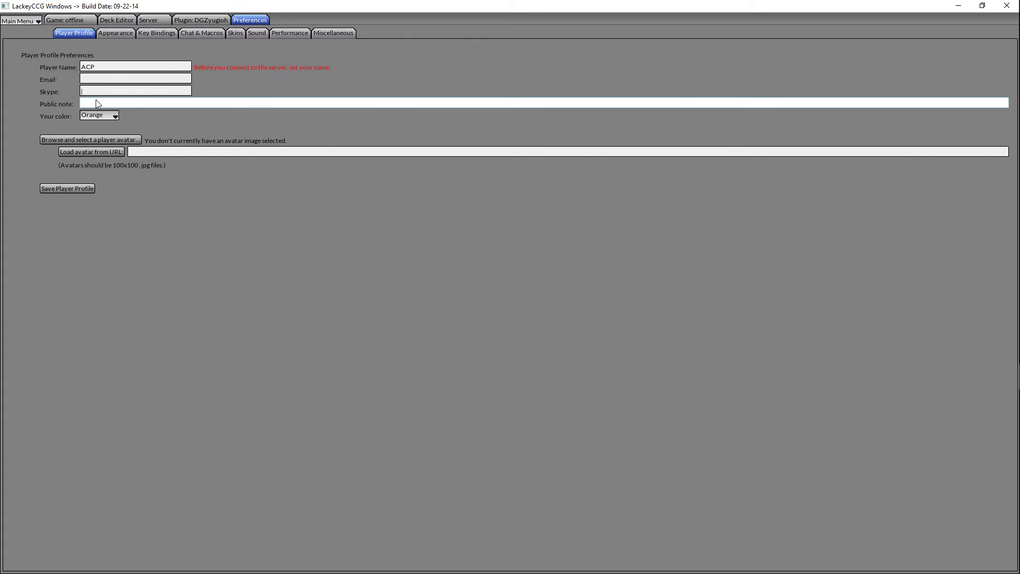
click(234, 103)
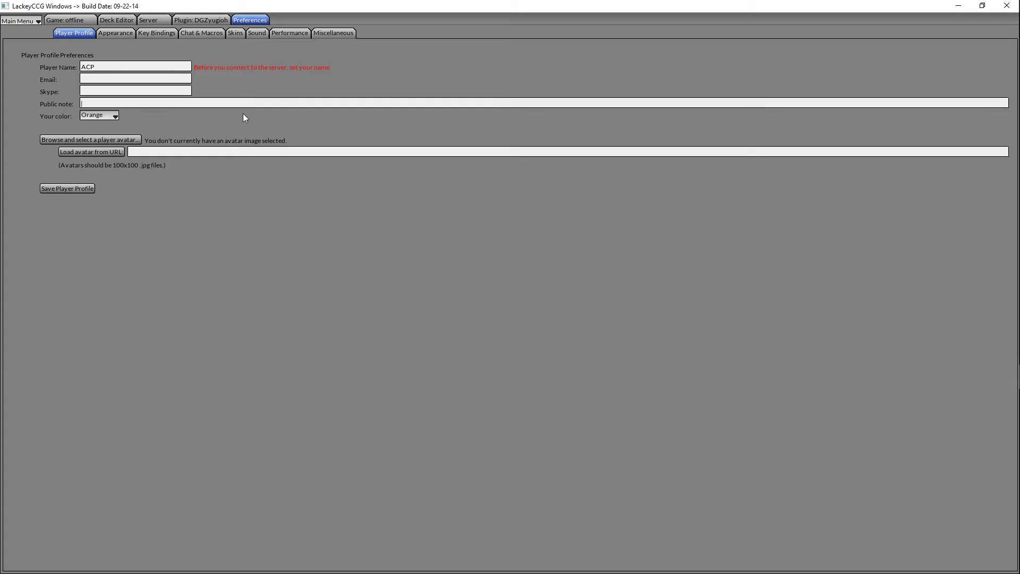
text(Hi, my name is ACP, and I'm the best duelist.)
click(112, 117)
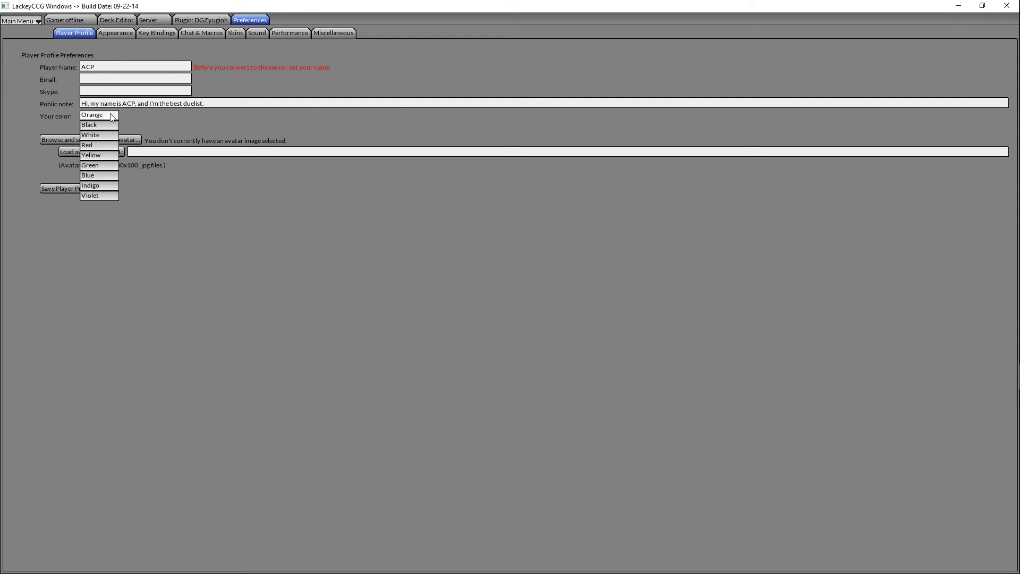
click(167, 119)
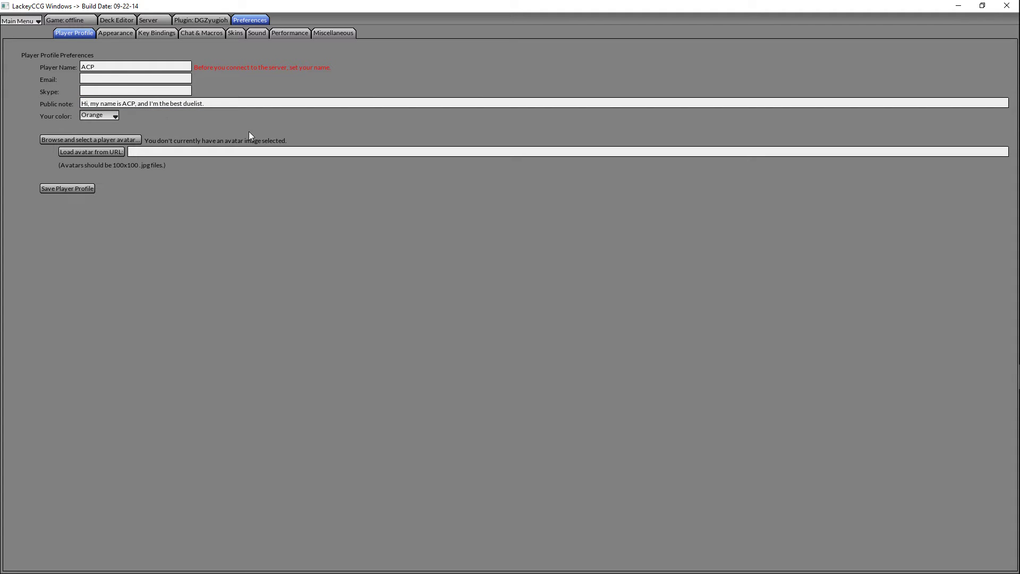
Step: Preview several of the supplied avatar images and choose jaguar.png as the player avatar
click(110, 141)
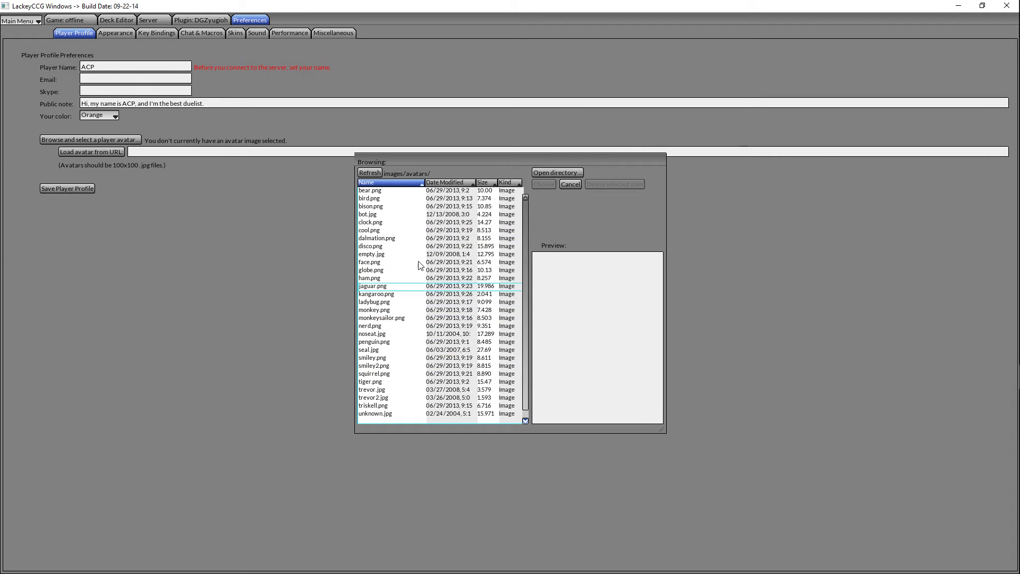
scroll(425, 269, down, 1)
scroll(427, 271, up, 1)
click(386, 208)
click(383, 247)
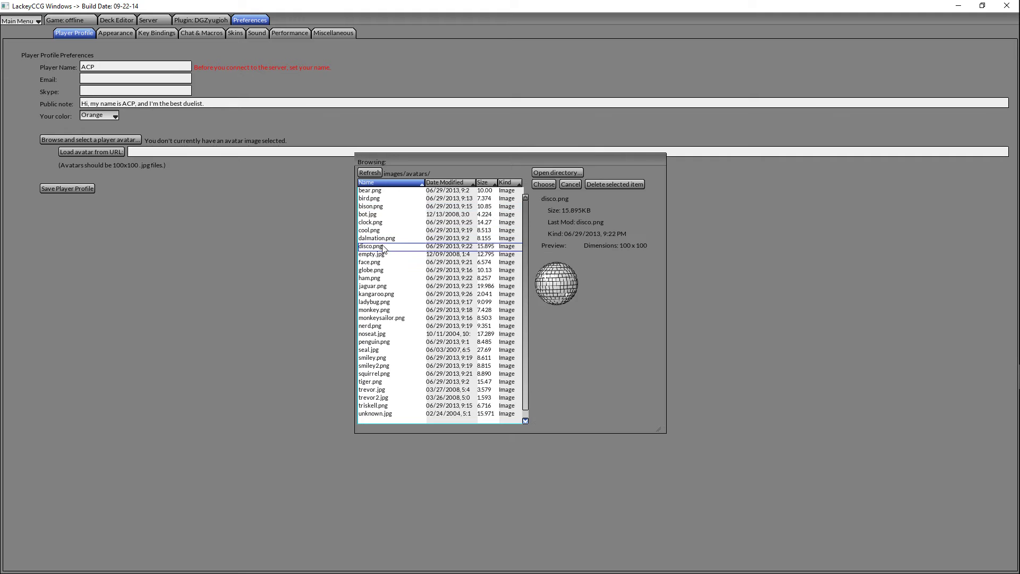
click(375, 286)
click(372, 310)
click(379, 263)
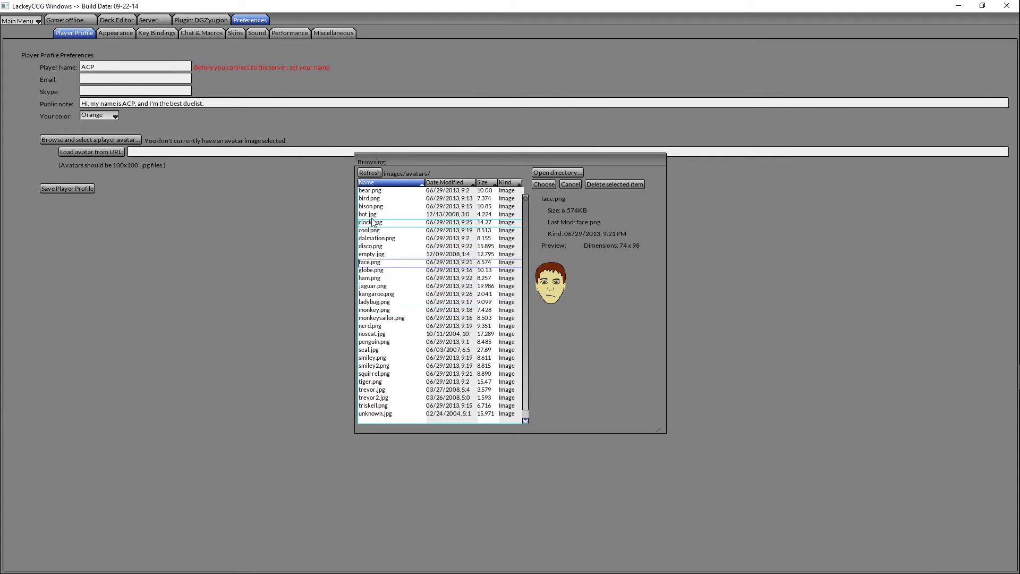
click(373, 223)
click(384, 343)
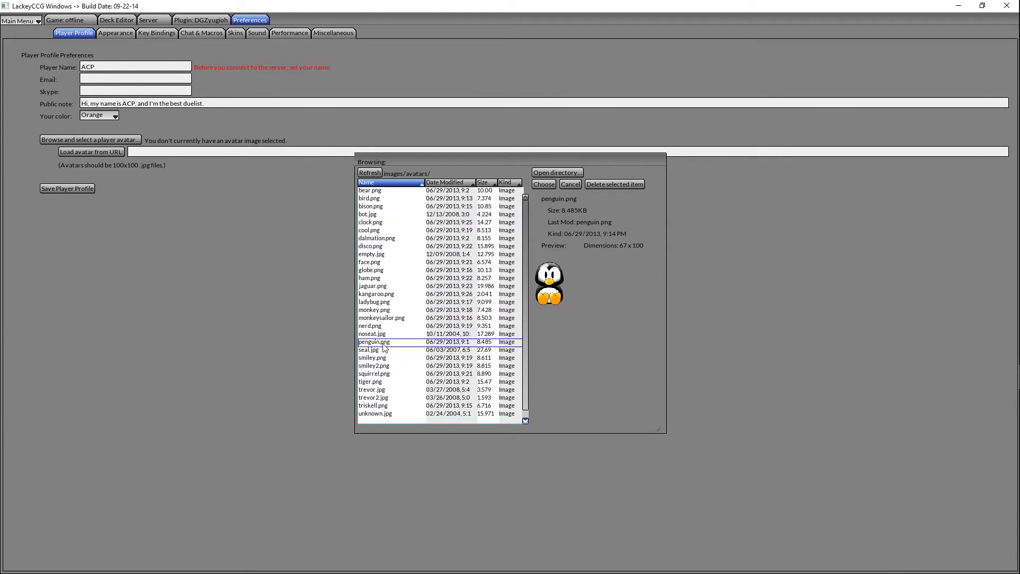
click(379, 287)
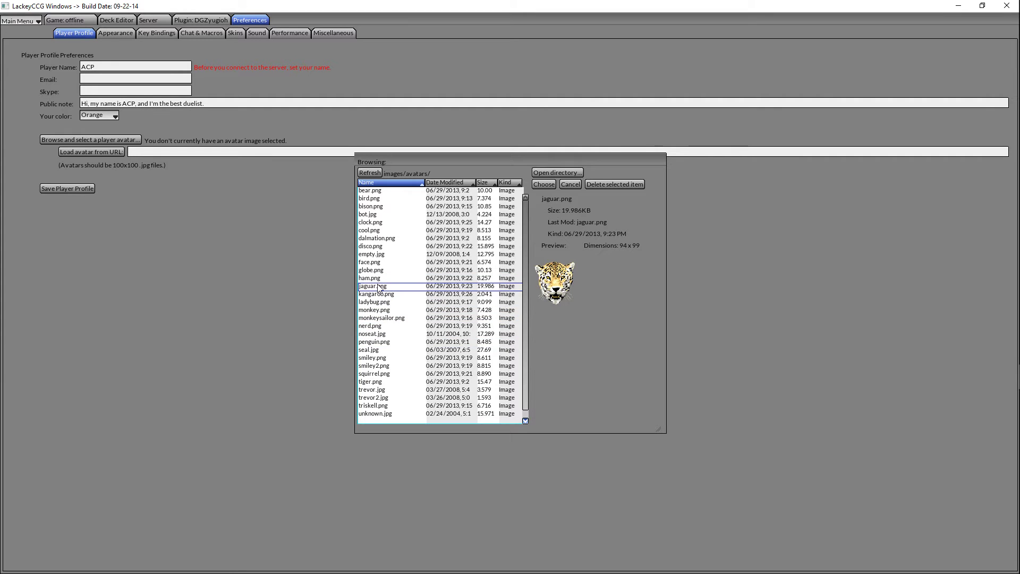
click(538, 184)
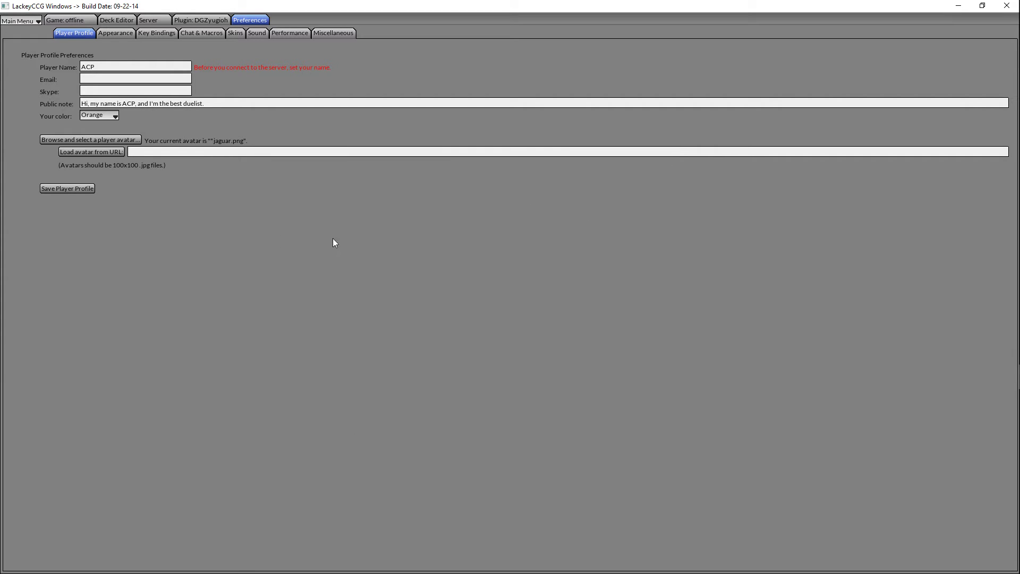
Step: Check the new name and avatar on the game table, and save the player profile
click(116, 20)
click(64, 20)
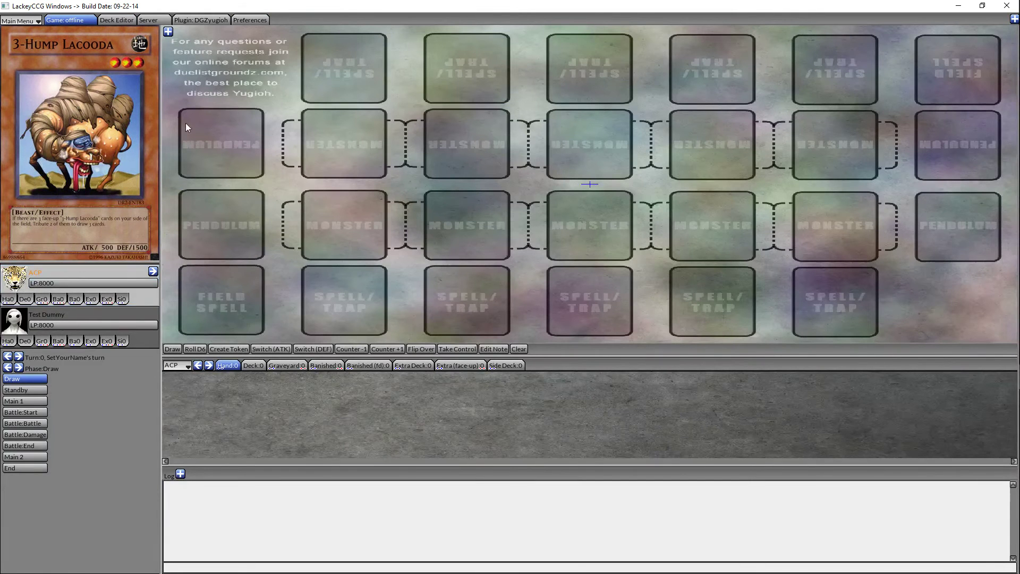
click(250, 22)
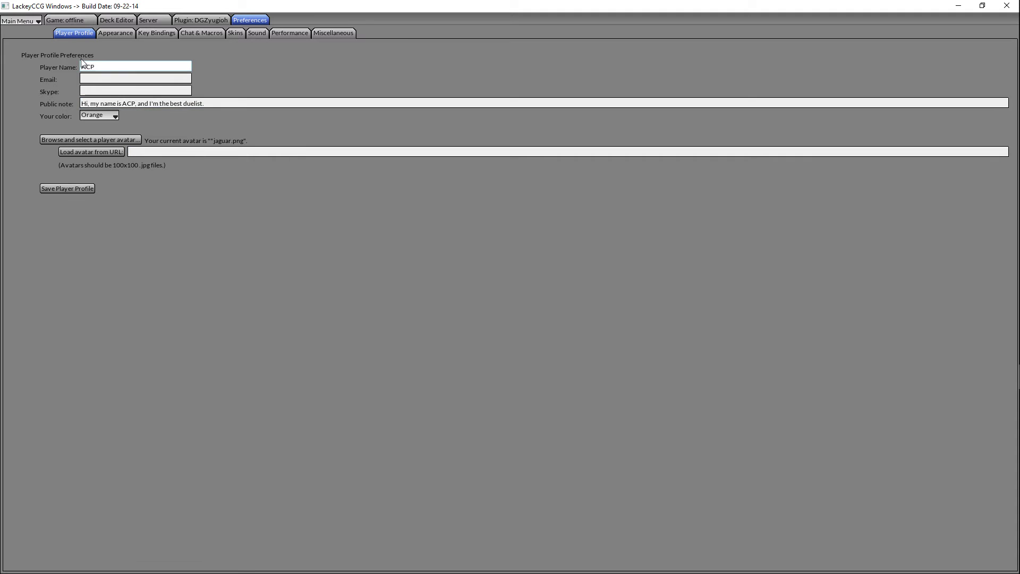
click(83, 190)
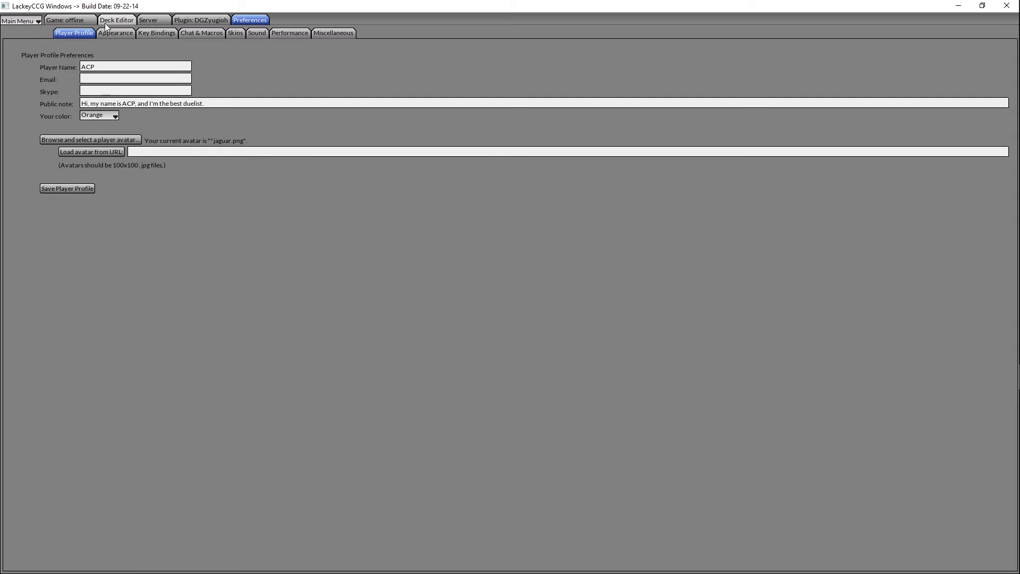
Step: Enlarge the game table's play area by lowering the dividers above and below the hand zone
click(116, 32)
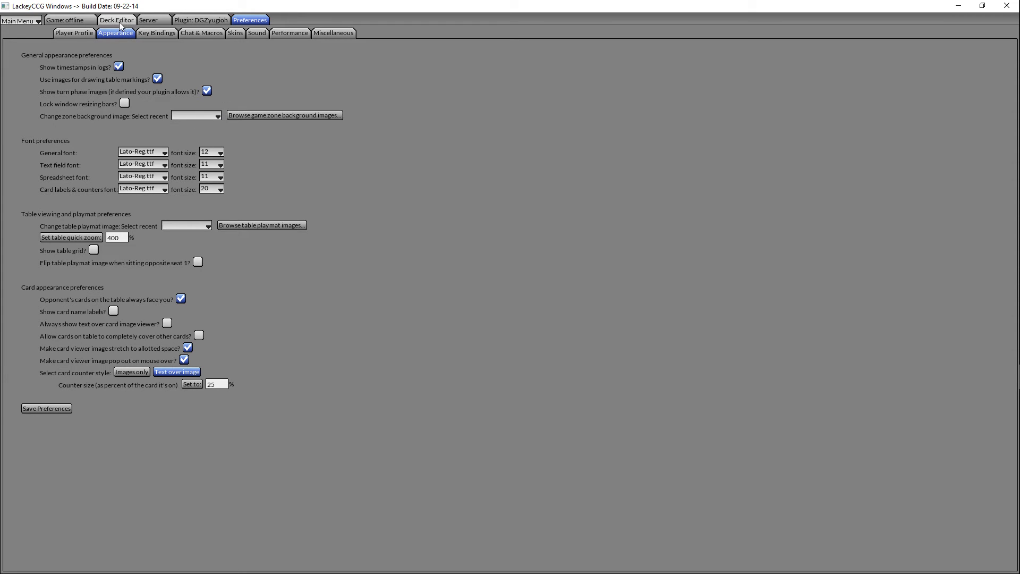
click(75, 20)
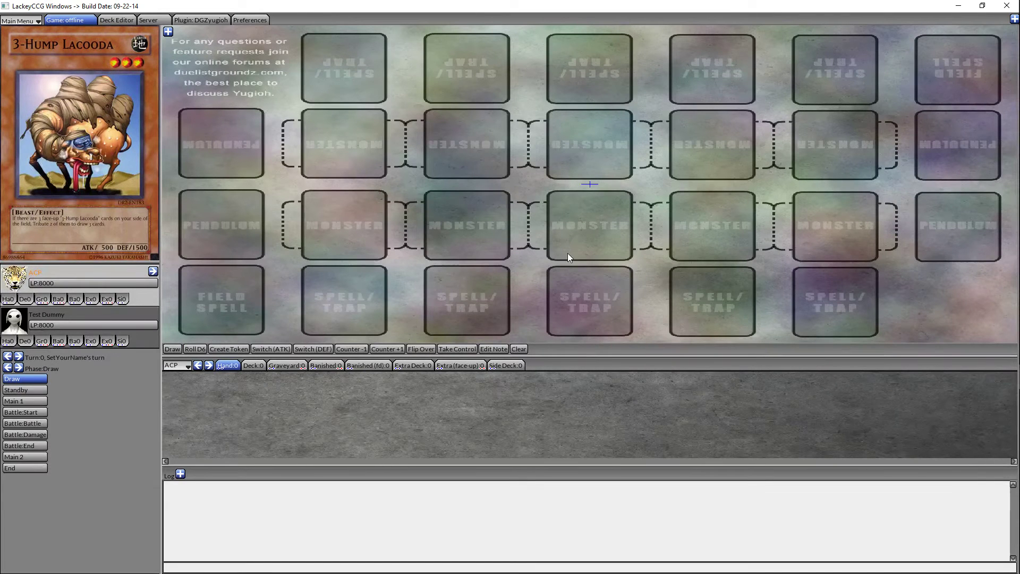
drag(556, 358, 528, 405)
drag(511, 466, 494, 497)
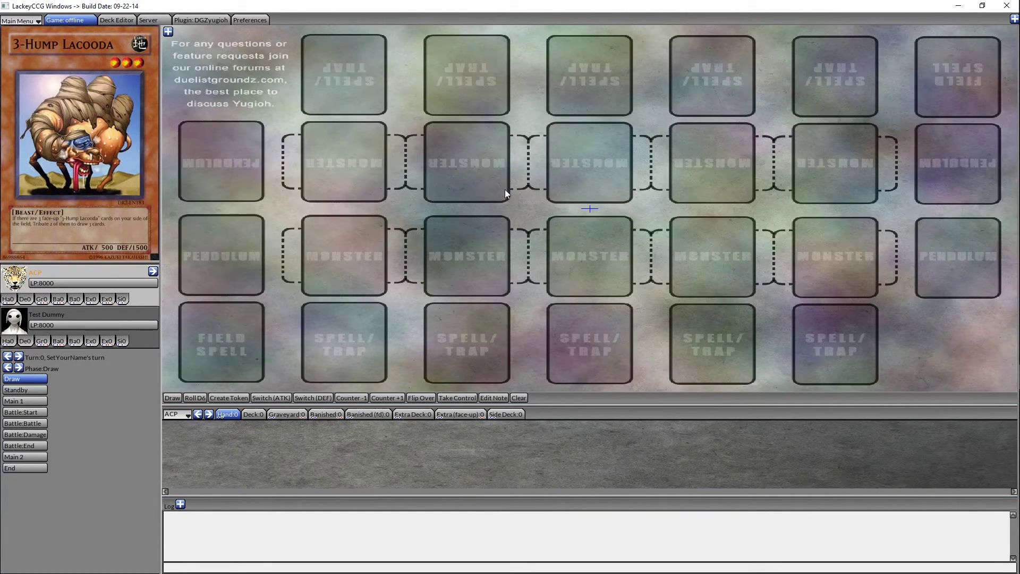
Step: Enable always showing text over the card image viewer, save the preferences, and check the effect in the deck editor
click(264, 21)
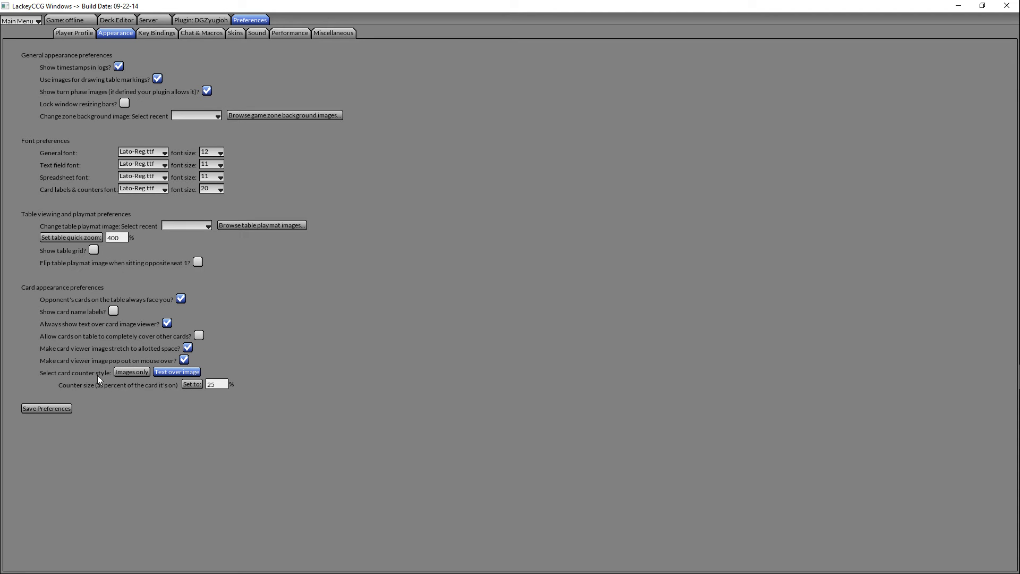
click(59, 409)
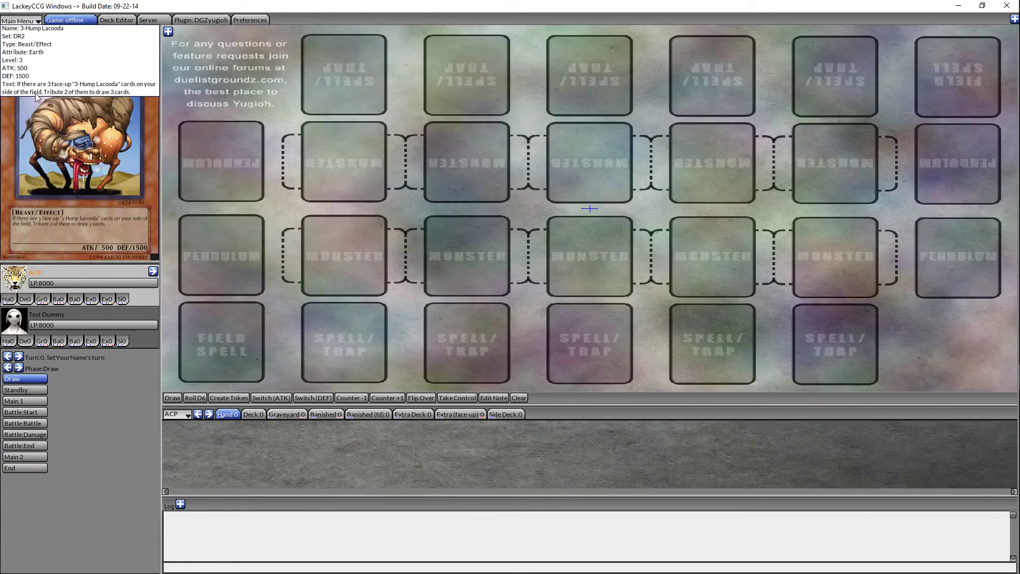
click(118, 21)
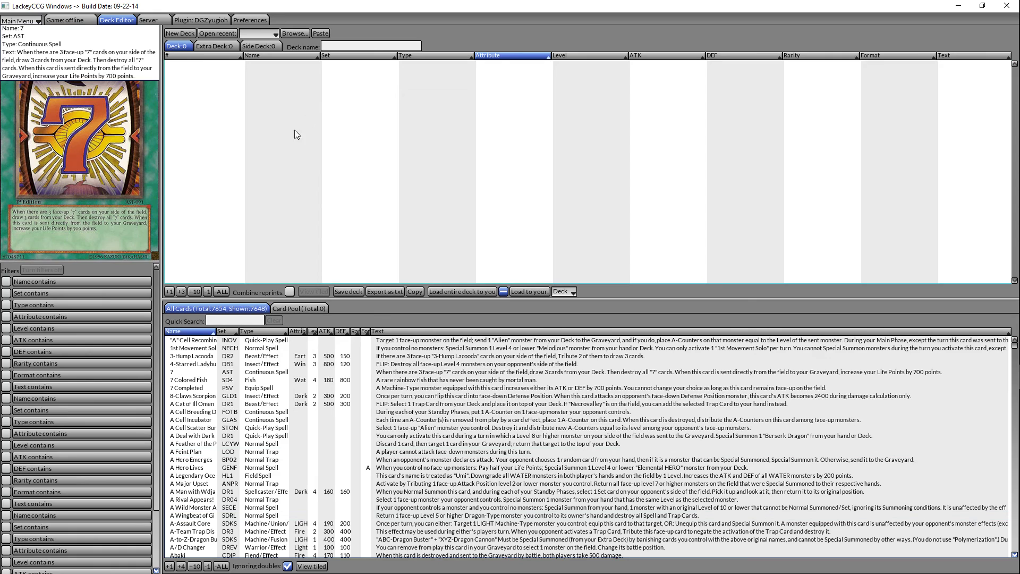
click(264, 22)
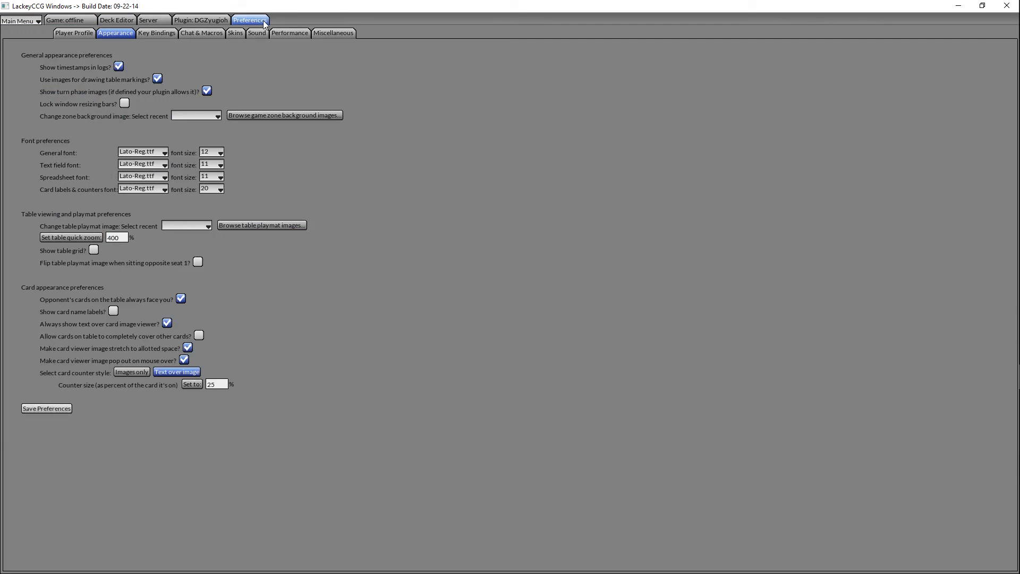
Step: Review the key bindings, chat and macros, skins, sound and performance preferences
click(165, 34)
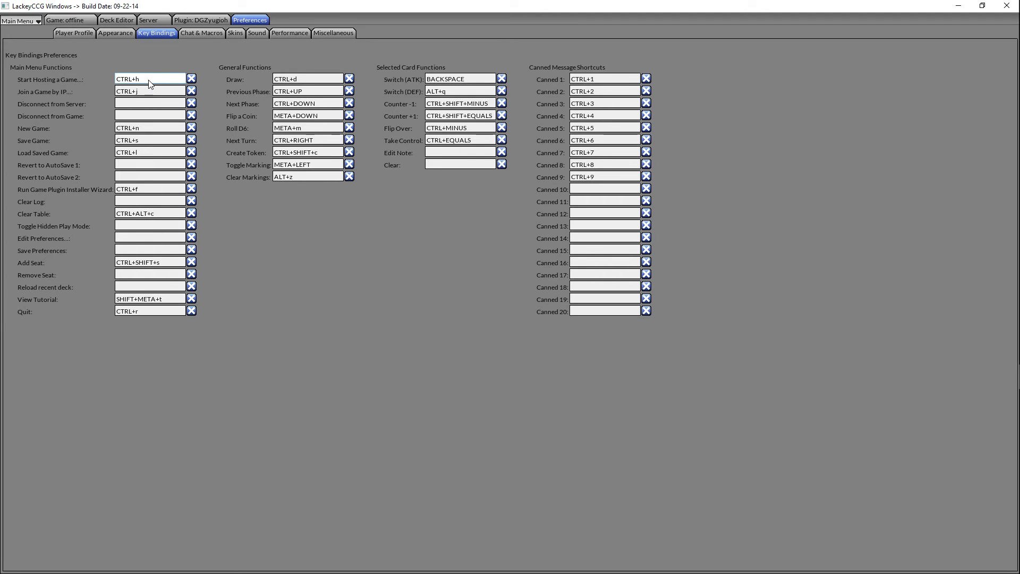
click(202, 32)
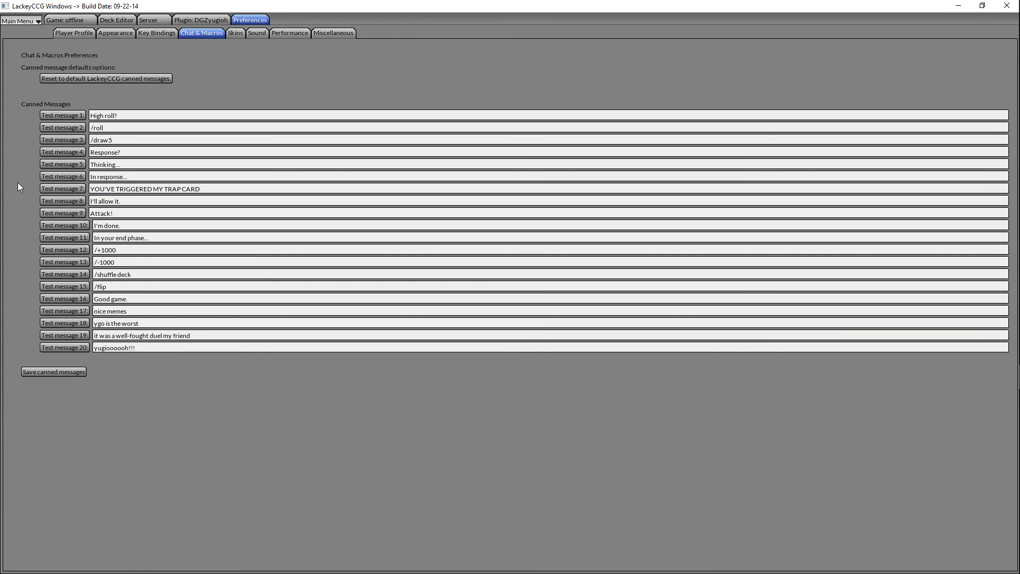
click(237, 32)
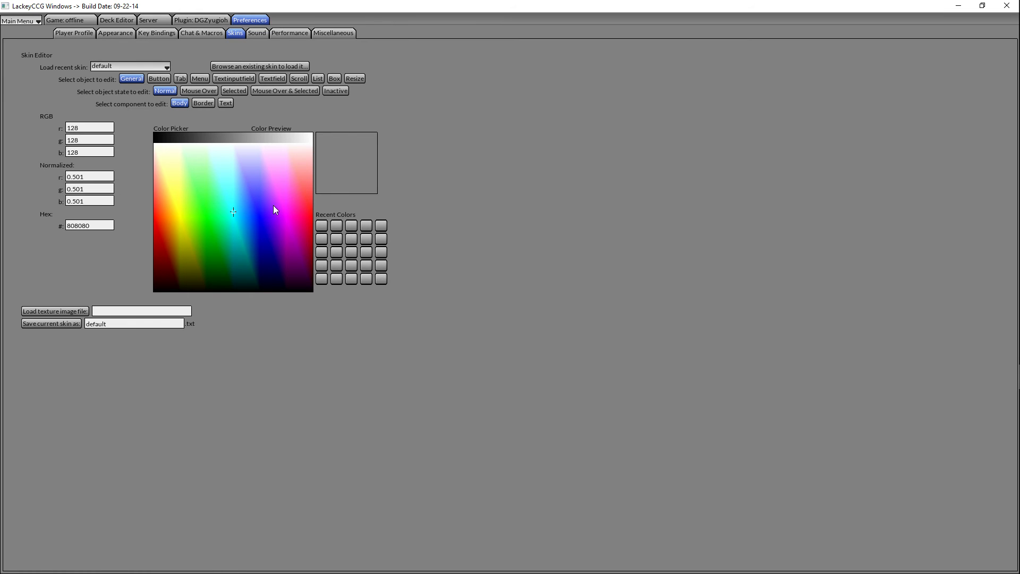
click(267, 33)
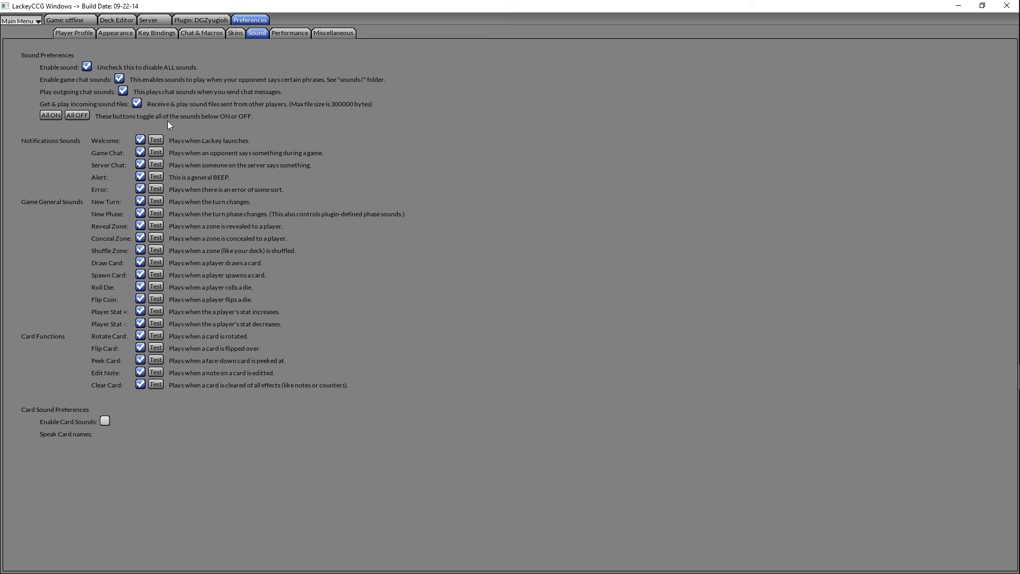
click(141, 139)
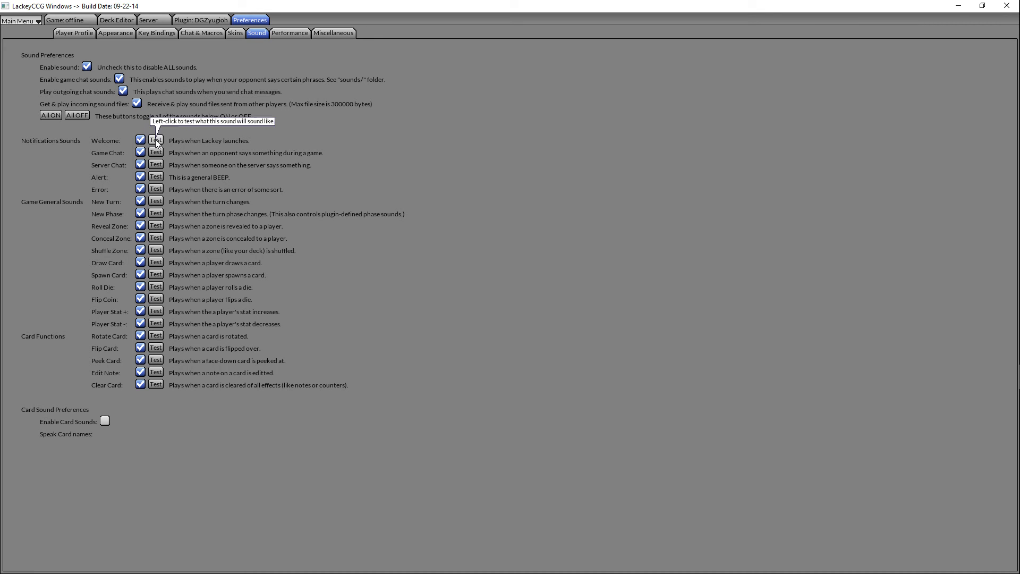
click(303, 36)
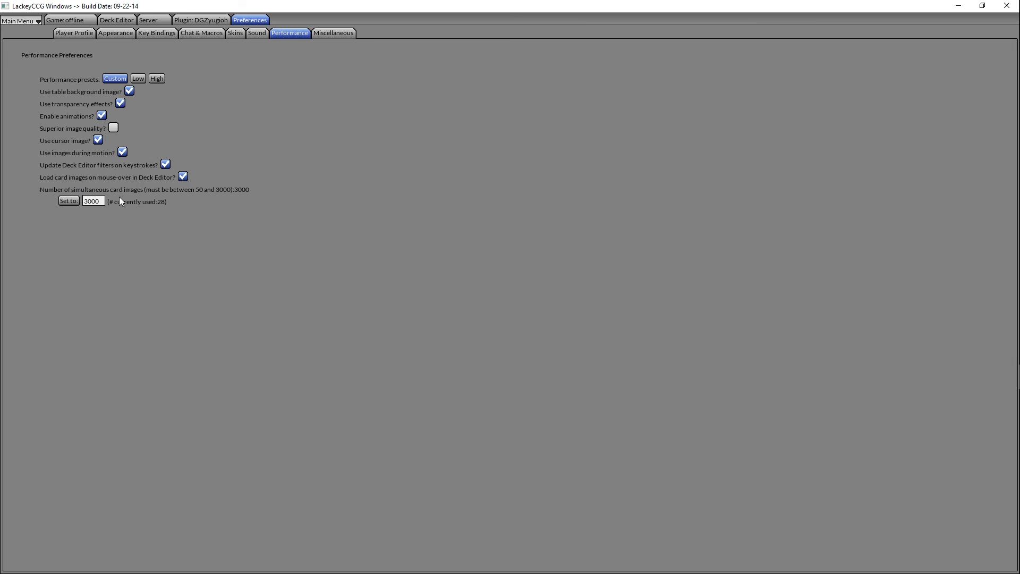
Step: Enable auto-clearing of cards moved off the table in the miscellaneous preferences
click(342, 34)
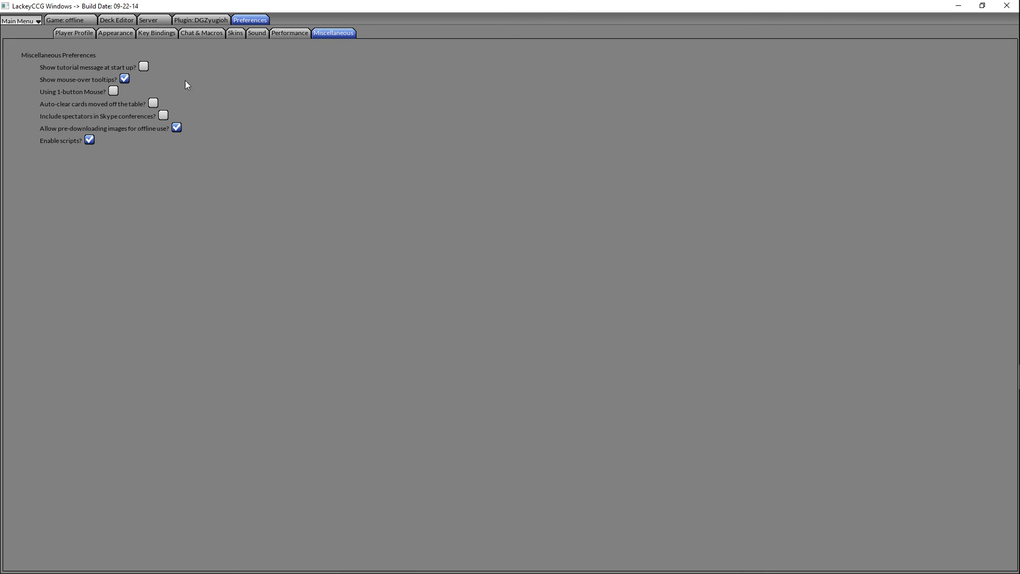
click(153, 104)
click(153, 103)
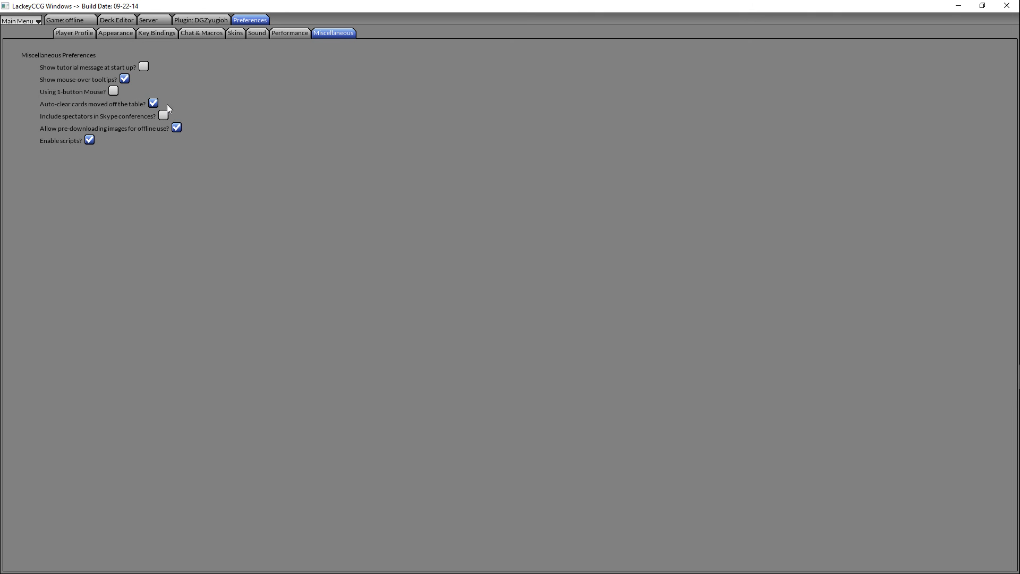